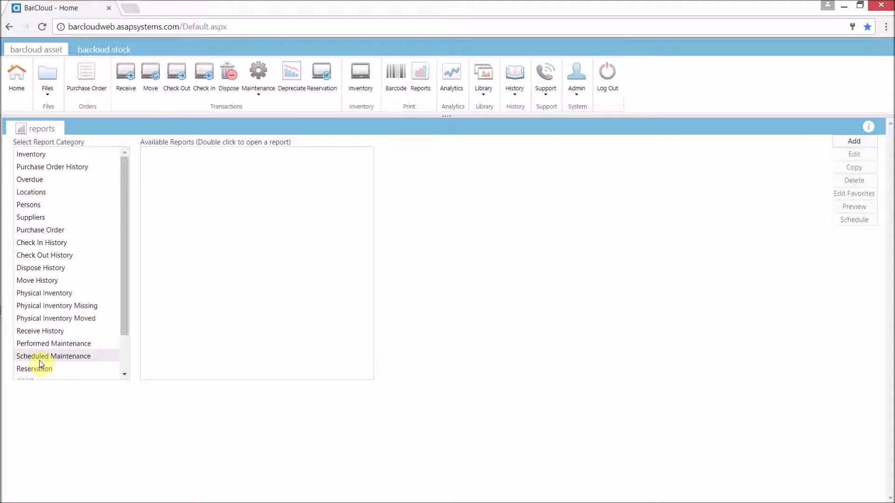
List the Inventory category's reports, select Inventory by Person, and begin a new report
left_click(72, 157)
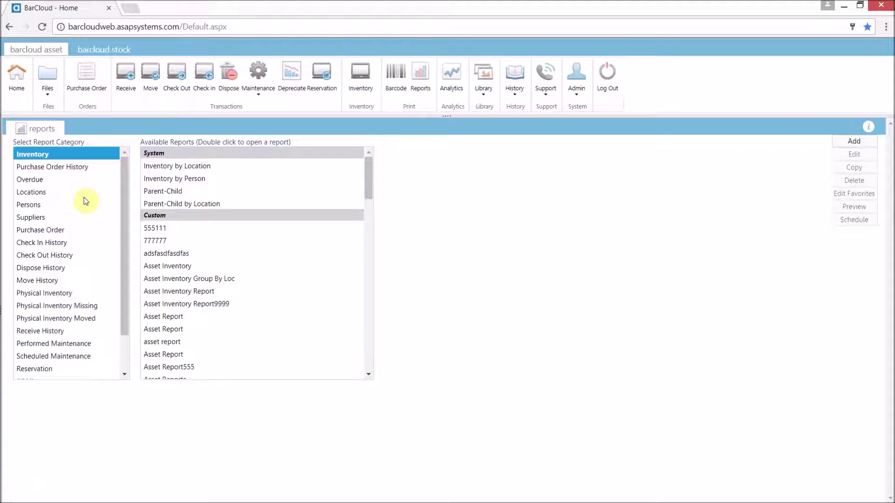
left_click(168, 179)
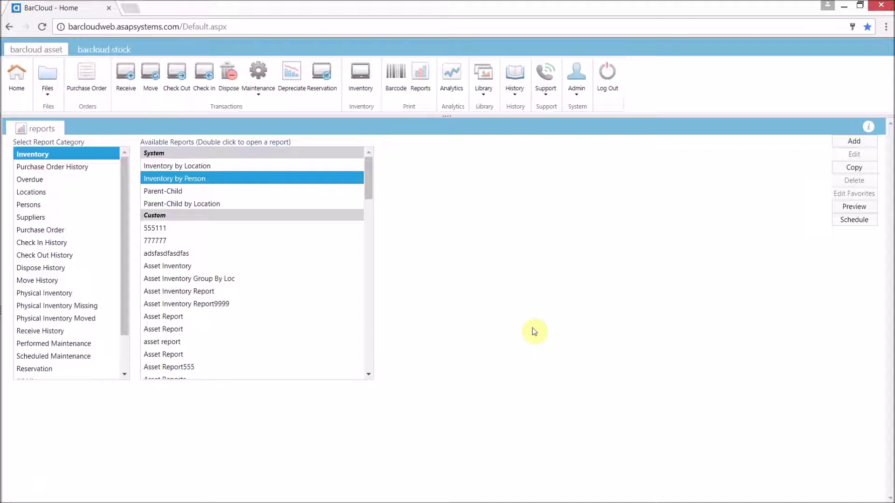
left_click(872, 146)
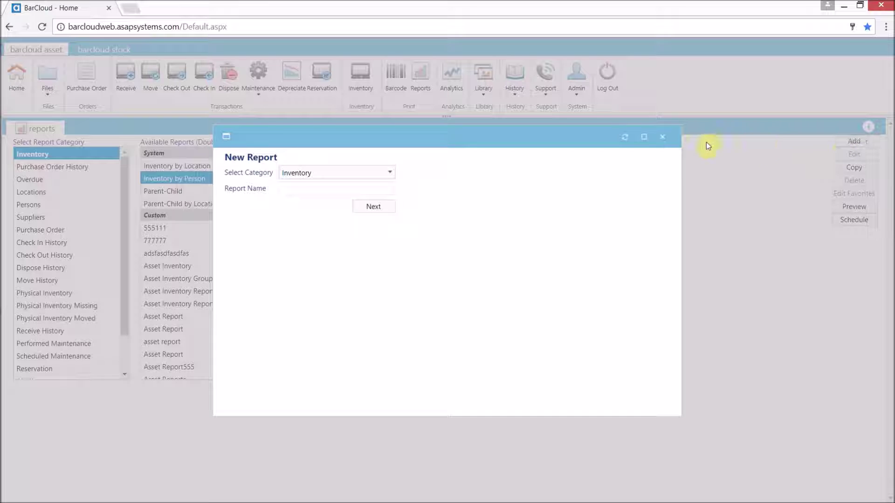
Name the new report 'Inventory Sample' using the suggested entry
left_click(377, 186)
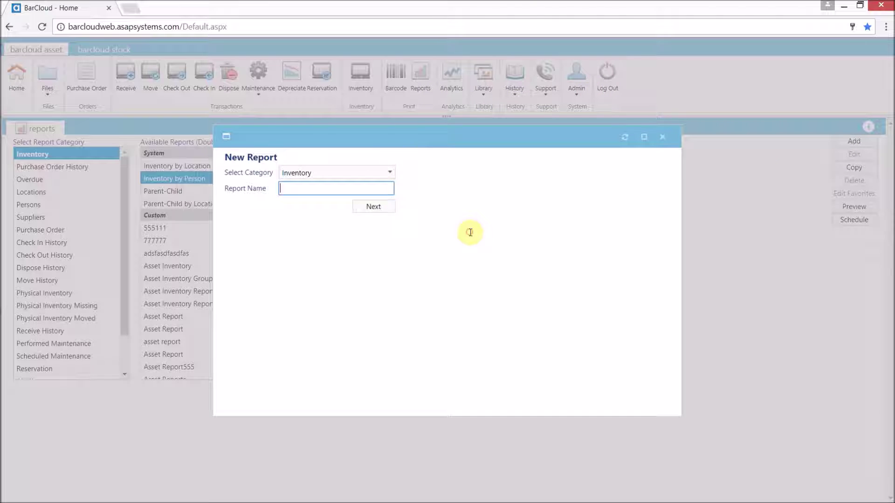
type("Invento")
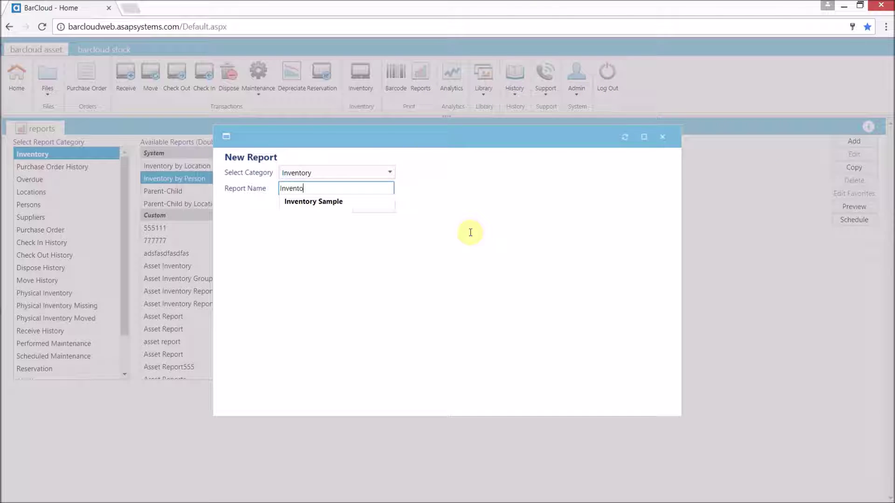
type("ry Sample")
left_click(358, 202)
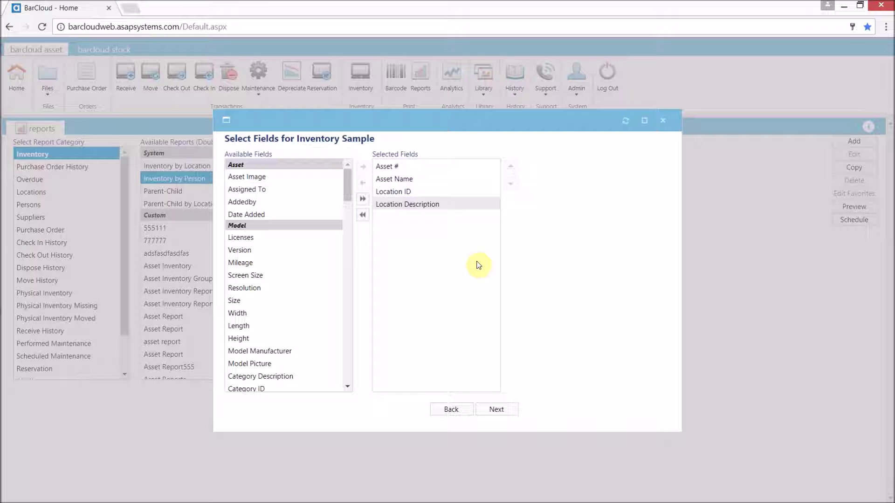
Add Category ID from the available fields to the report's selected fields
scroll(284, 280, "down", 1)
left_click(234, 241)
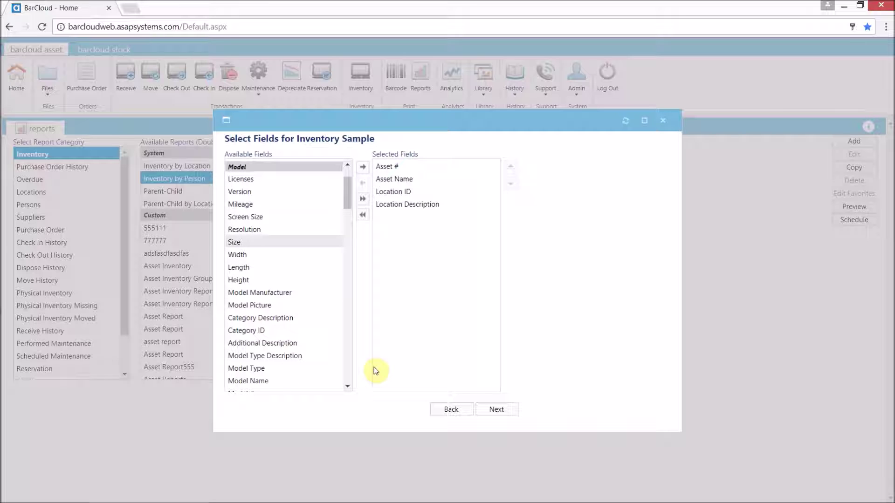
scroll(376, 370, "down", 1)
left_click(289, 274)
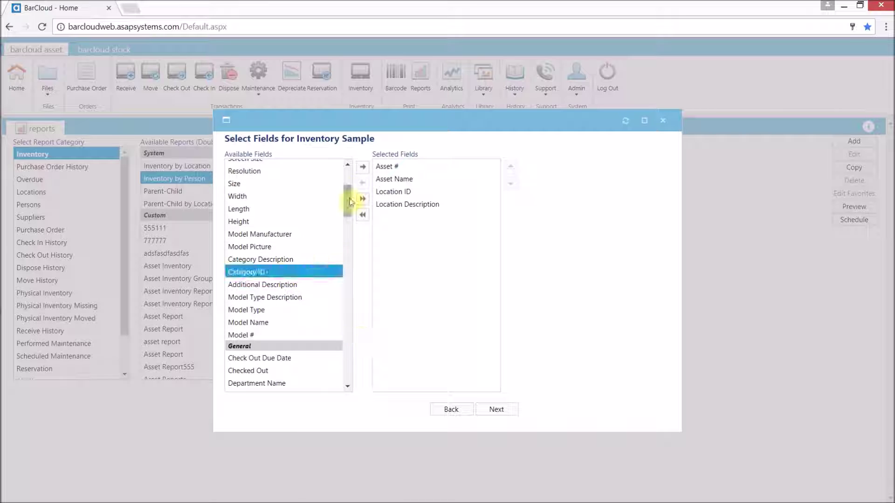
left_click(362, 167)
Add Home Location ID at the end and move Category ID up to follow Asset Name
scroll(404, 379, "down", 3)
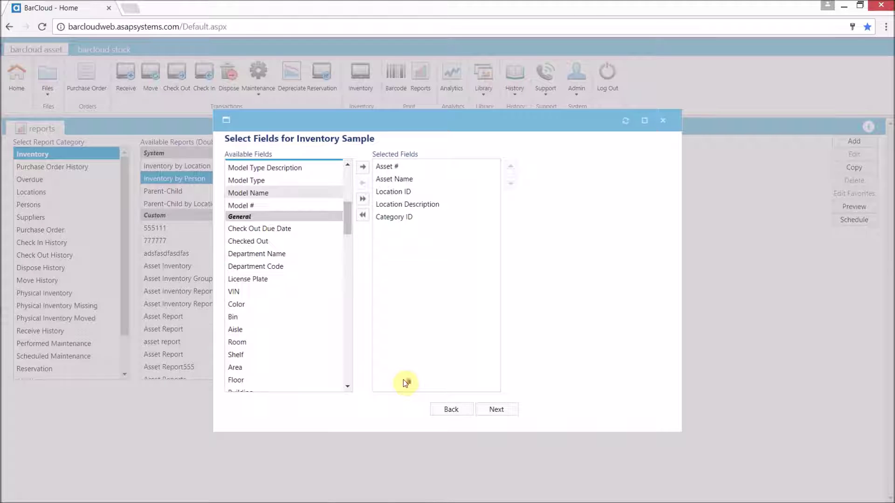
scroll(403, 379, "down", 5)
left_click_drag(404, 383, 400, 223)
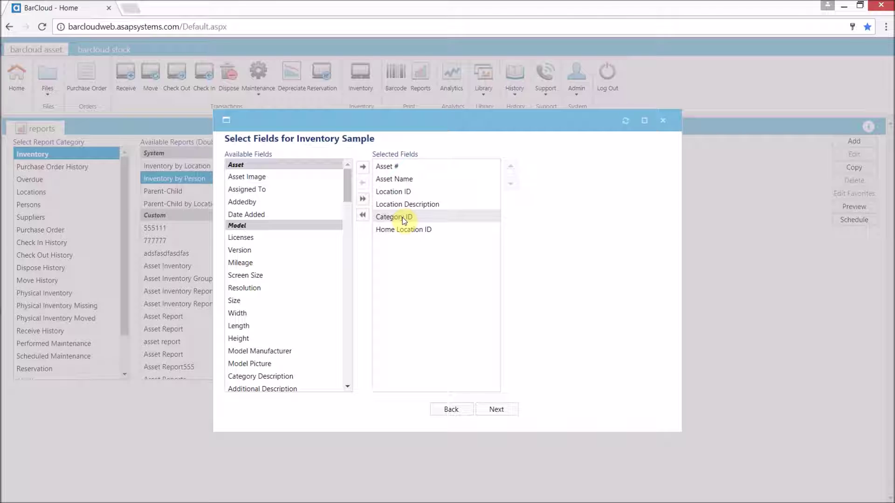
left_click(429, 219)
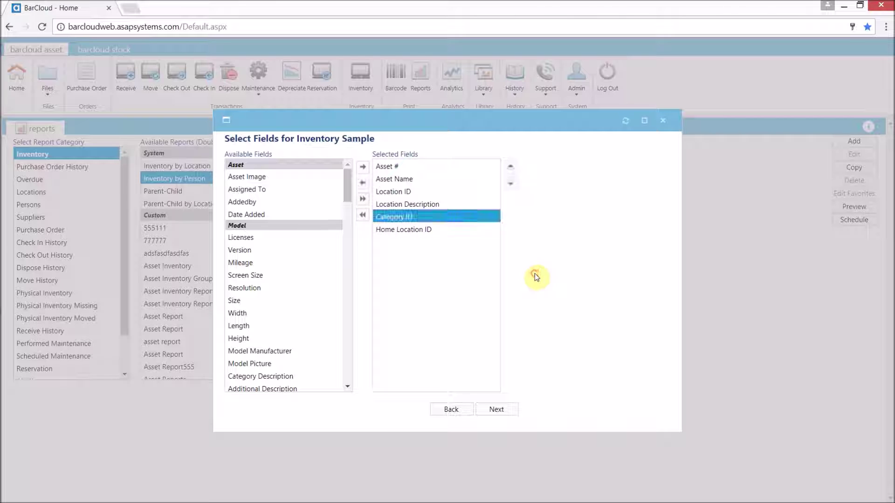
left_click(510, 166)
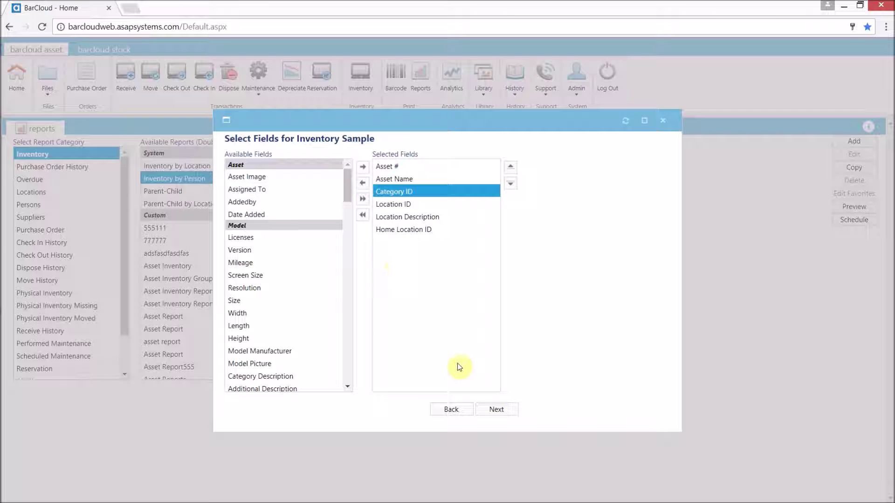
left_click(497, 409)
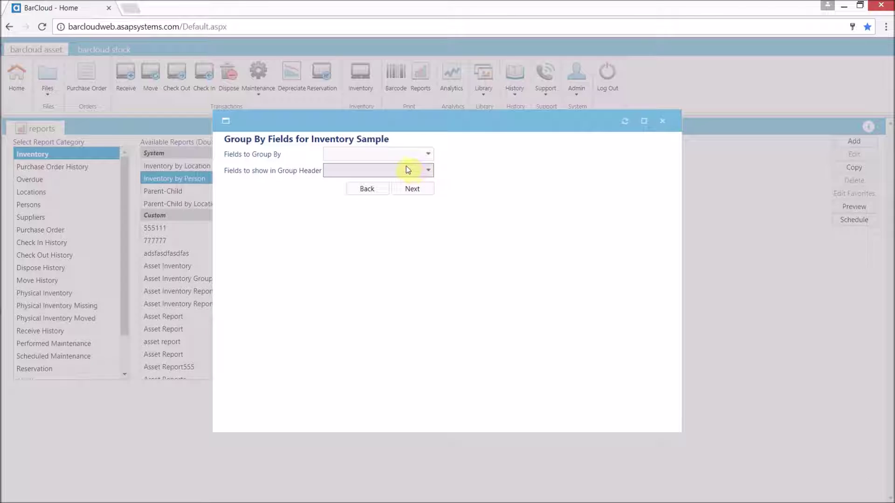
Choose Location ID as the field to group the report by
left_click(418, 155)
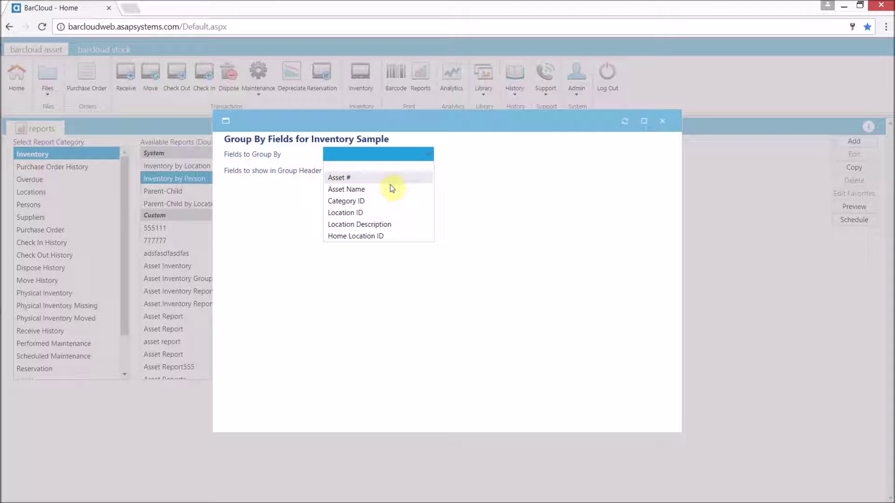
left_click(390, 213)
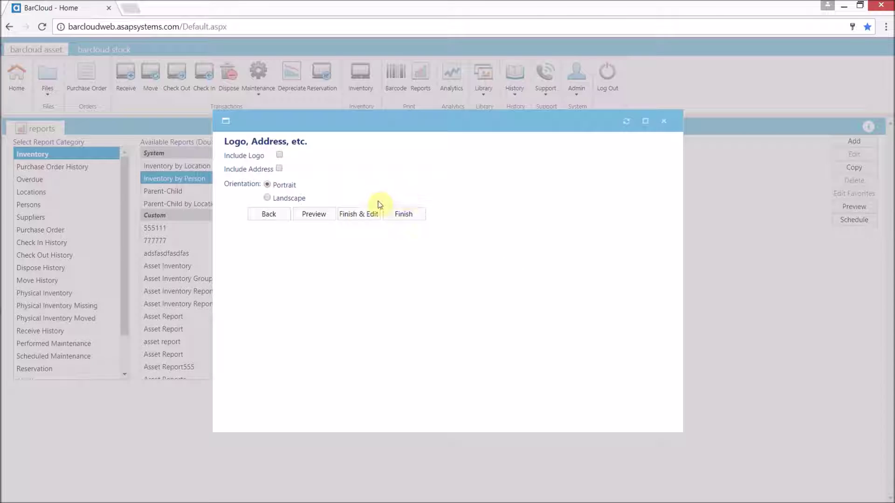
Set the page orientation to Landscape and finish the report wizard
left_click(292, 201)
left_click(407, 216)
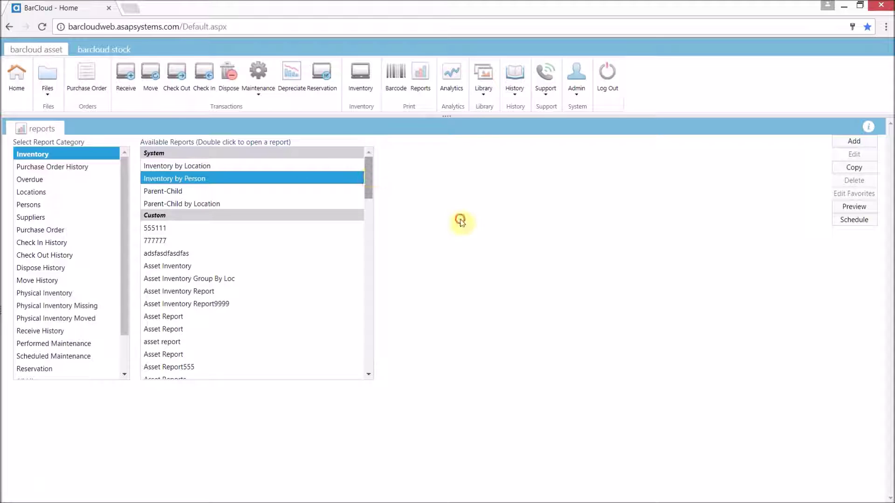
Find Inventory Sample at the bottom of Available Reports and open it in the viewer
left_click_drag(368, 175, 369, 364)
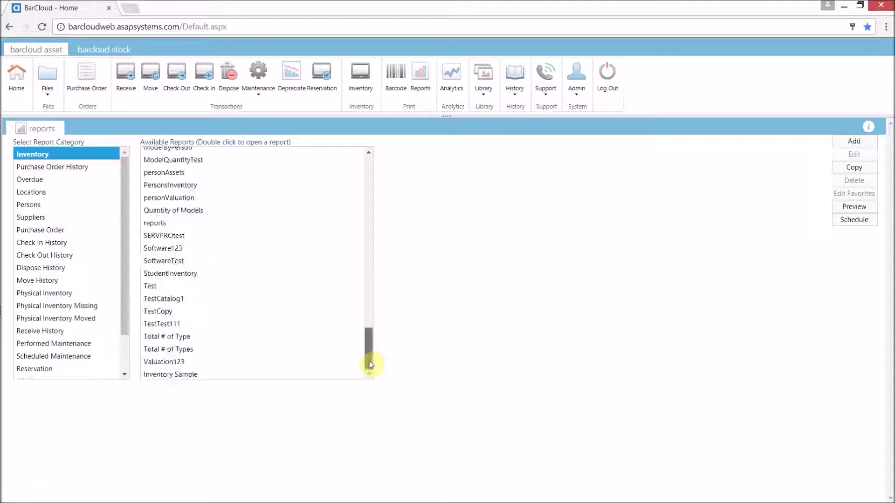
left_click(196, 375)
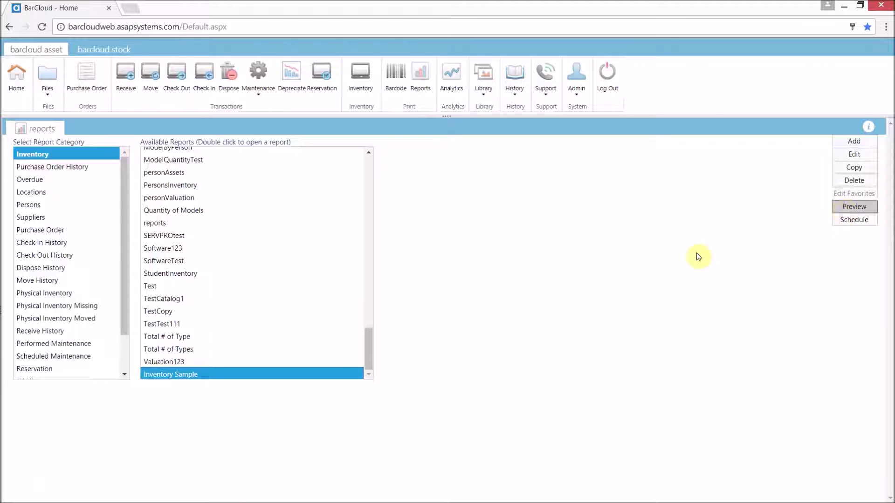
double_click(182, 376)
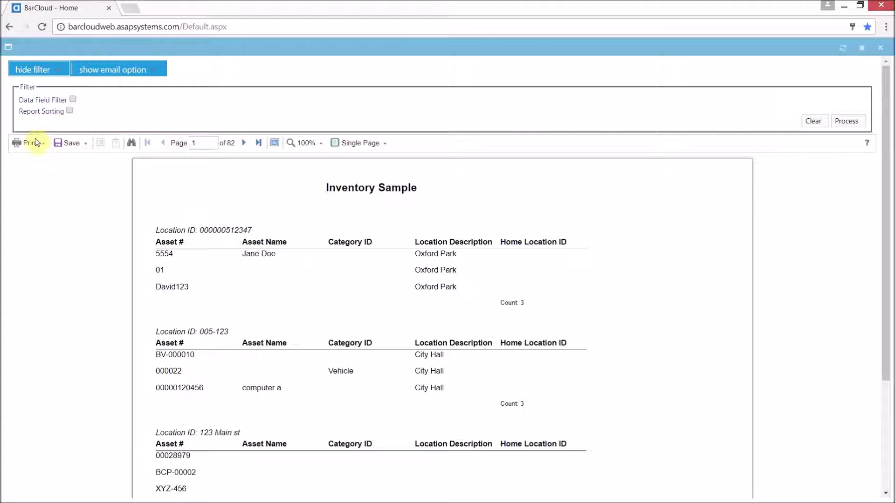
Show the report's Save export formats, such as Adobe PDF, Word and Excel
left_click(72, 145)
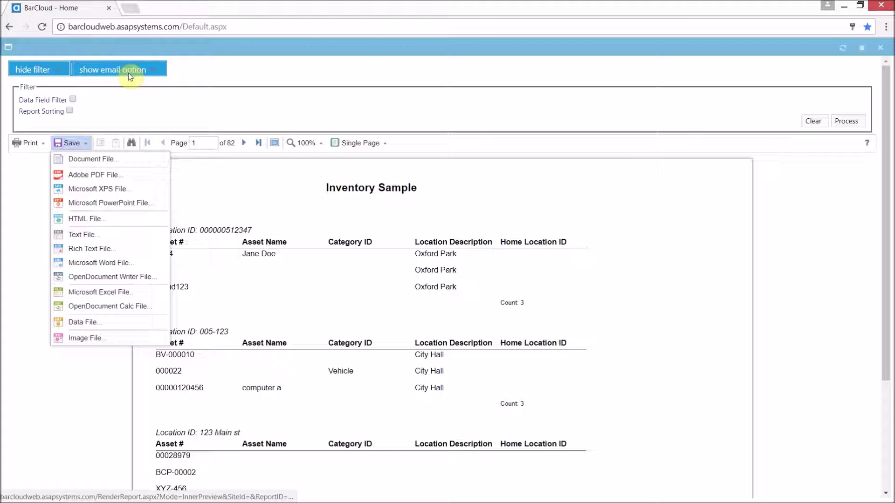
Reveal the e-mail sending option and select its To Address box
left_click(163, 90)
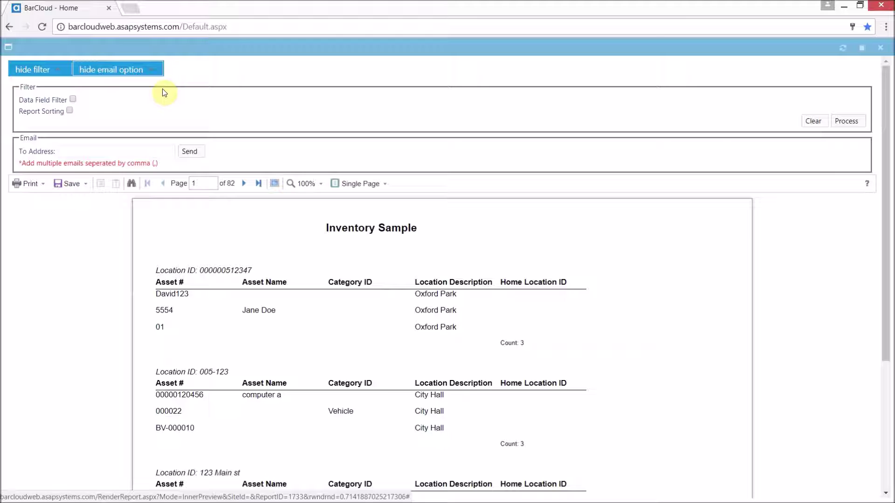
left_click(108, 150)
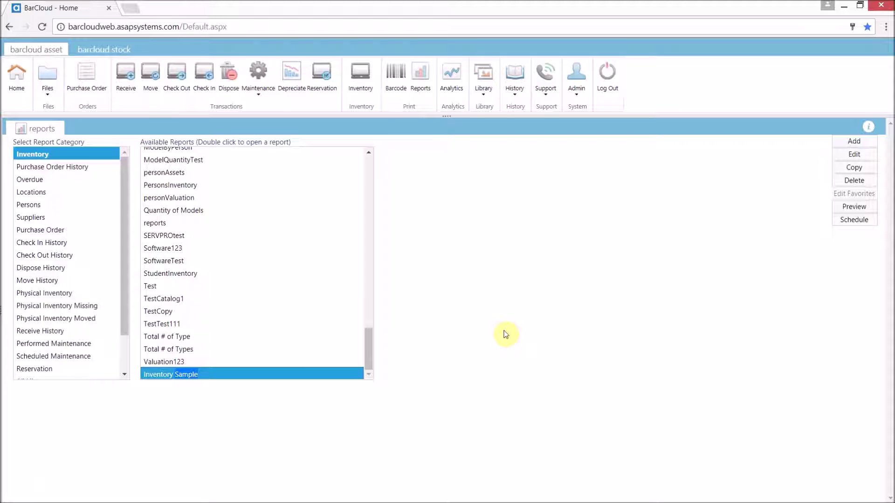
left_click(855, 156)
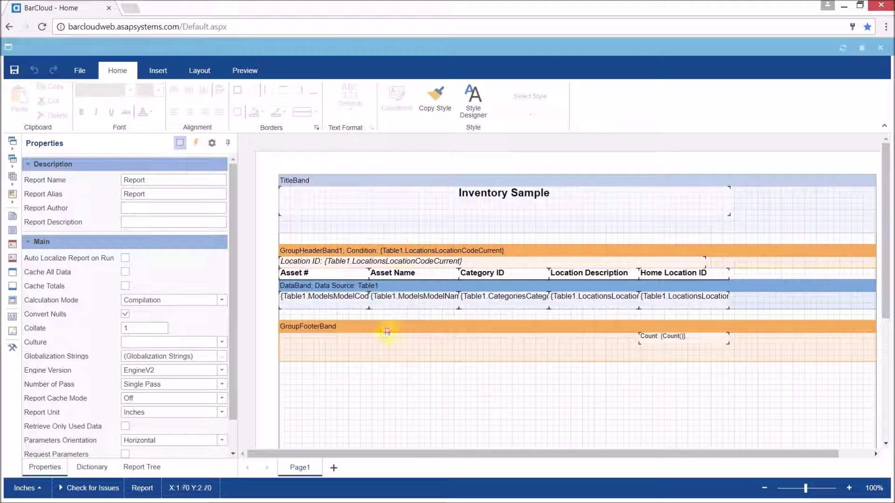
left_click(471, 196)
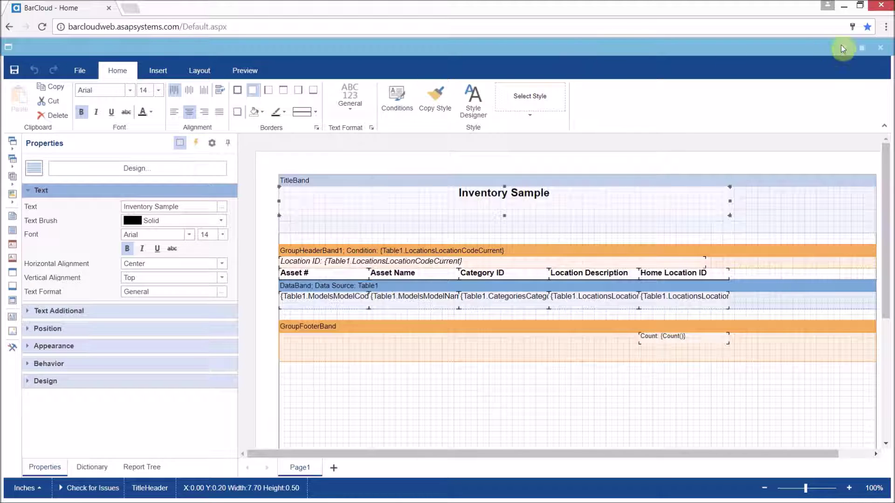
left_click(878, 52)
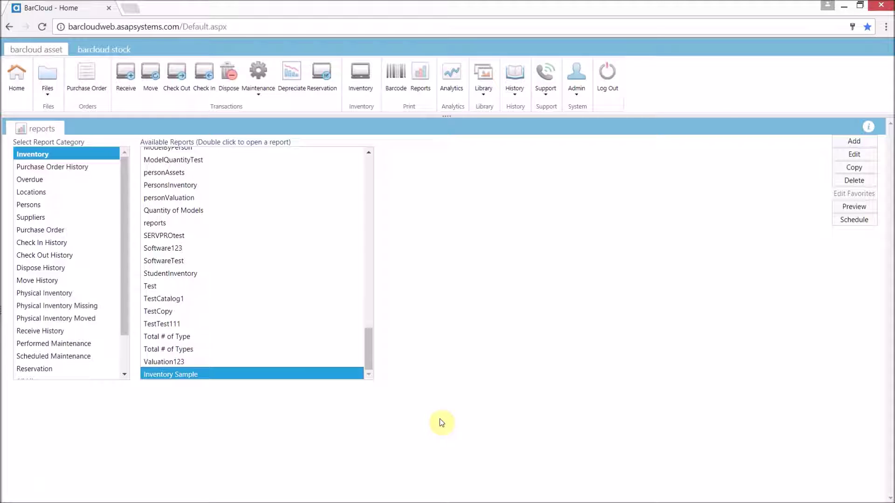